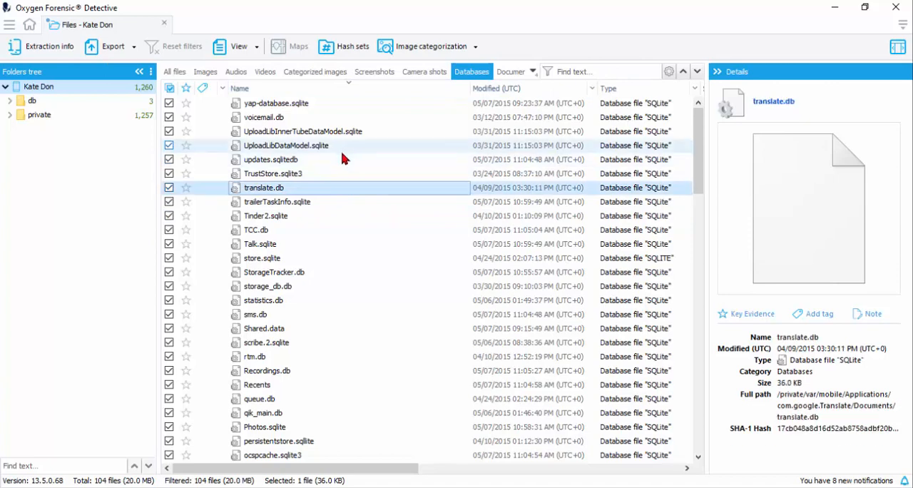
{"action": "left_click", "coordinate": [341, 144]}
{"action": "left_click", "coordinate": [397, 257]}
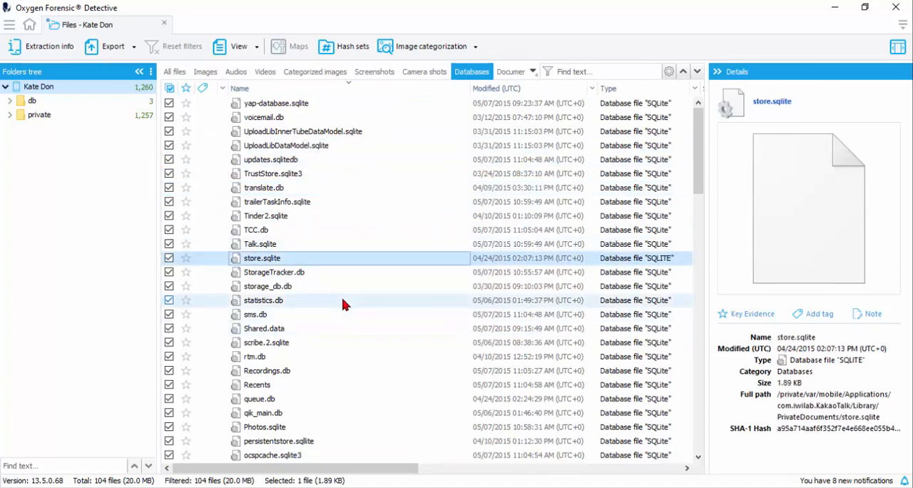
{"action": "left_click", "coordinate": [352, 272]}
{"action": "left_click", "coordinate": [394, 329]}
{"action": "scroll", "coordinate": [394, 390], "scroll_direction": "down", "scroll_amount": 9}
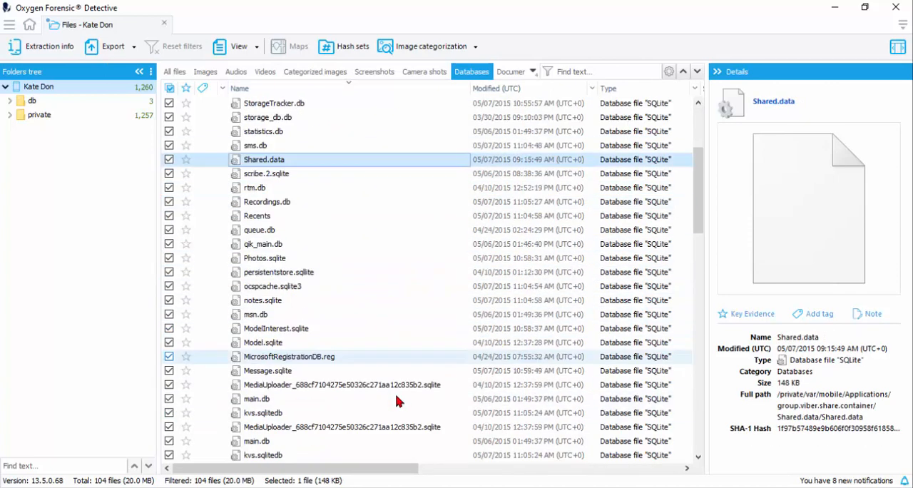
Step: Filter the list of database files by the text "address"
{"action": "left_click", "coordinate": [614, 67]}
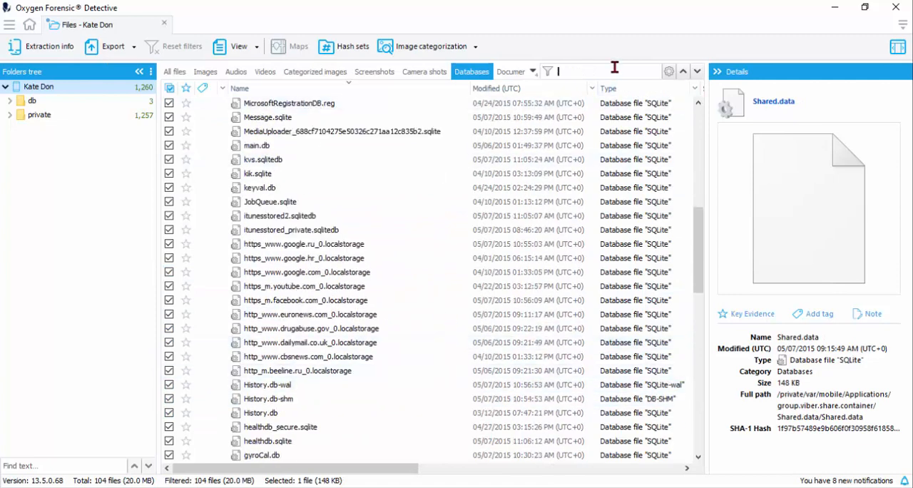
{"action": "type", "text": "address"}
{"action": "key", "text": "Return"}
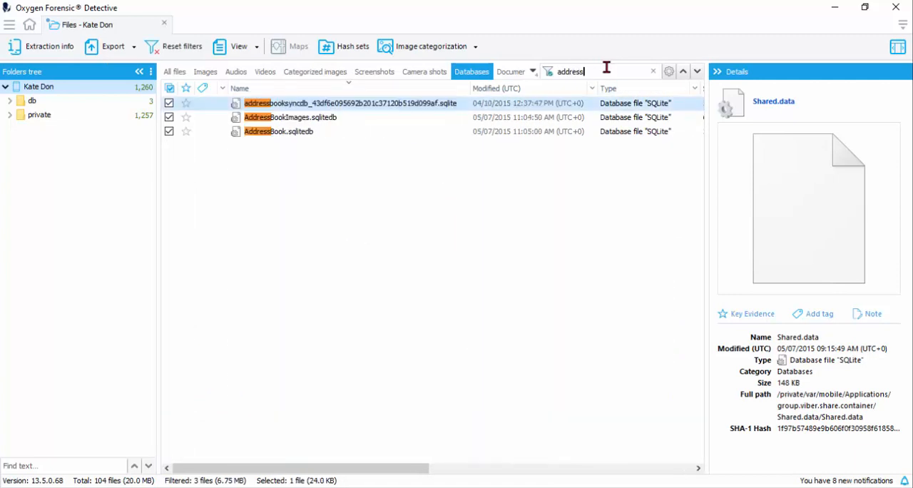
Step: Open the AddressBook.sqlitedb database in the separate SQLite Viewer
{"action": "left_click", "coordinate": [310, 138]}
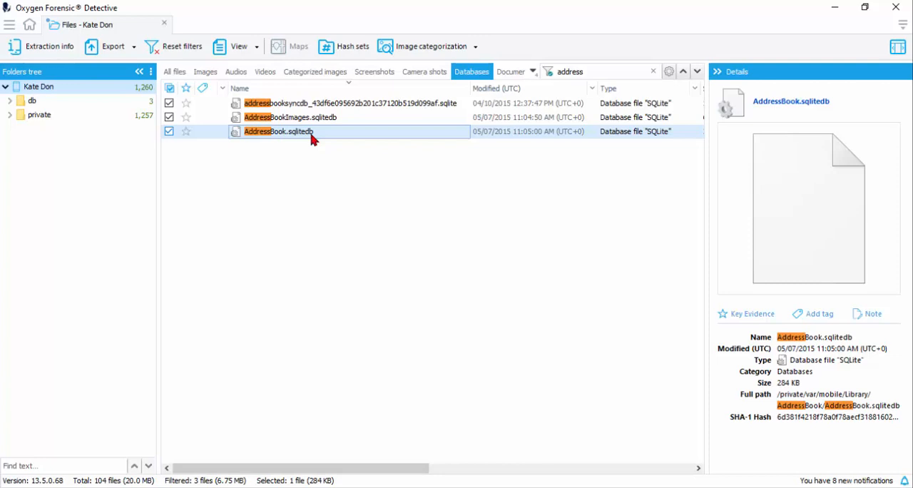
{"action": "right_click", "coordinate": [311, 139]}
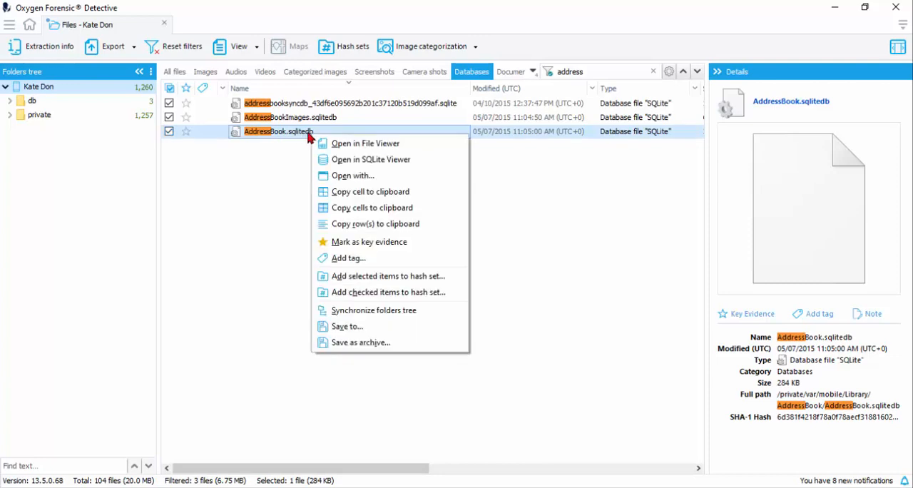
{"action": "left_click", "coordinate": [408, 167]}
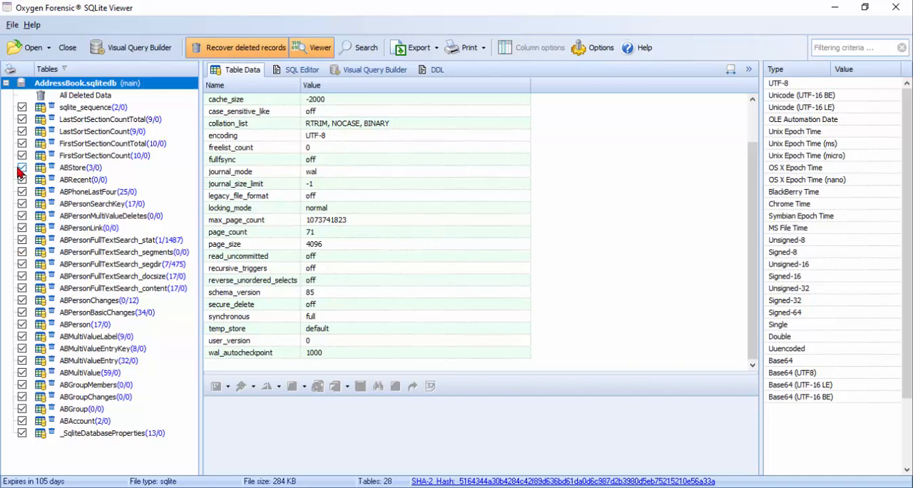
Step: Examine the person-related tables of AddressBook.sqlitedb, including the full-text search content, ABPersonChanges and all columns of ABPerson
{"action": "left_click", "coordinate": [91, 205]}
{"action": "left_click", "coordinate": [114, 253]}
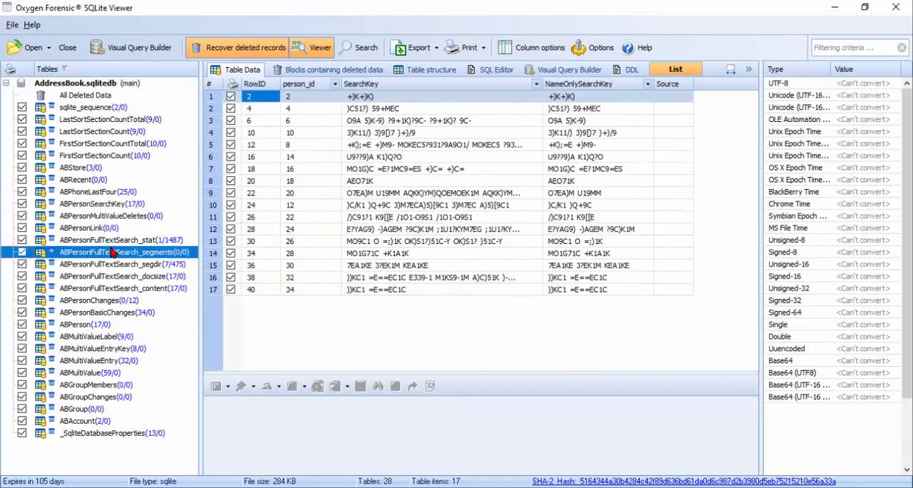
{"action": "left_click", "coordinate": [121, 275]}
{"action": "left_click", "coordinate": [124, 290]}
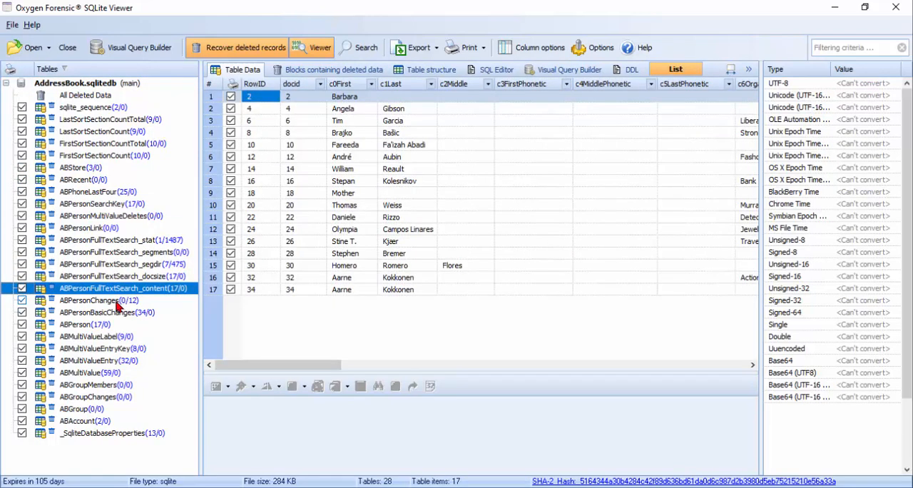
{"action": "left_click", "coordinate": [124, 300]}
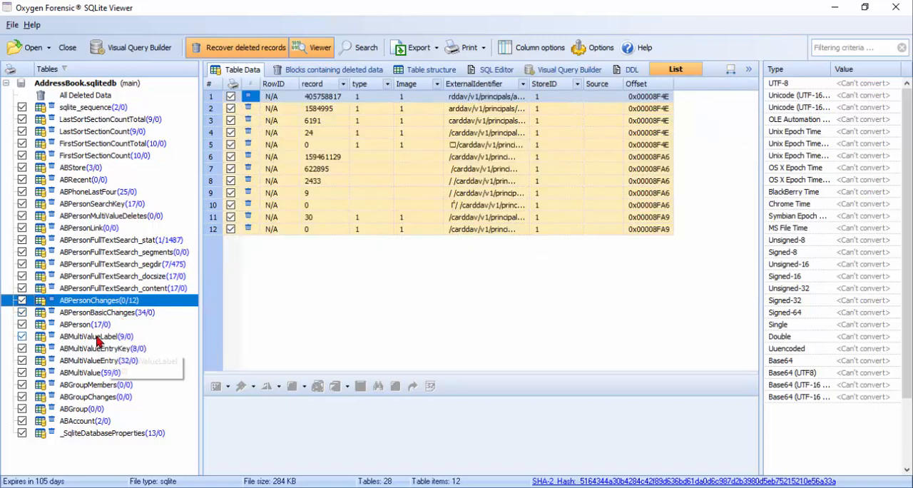
{"action": "left_click", "coordinate": [107, 325]}
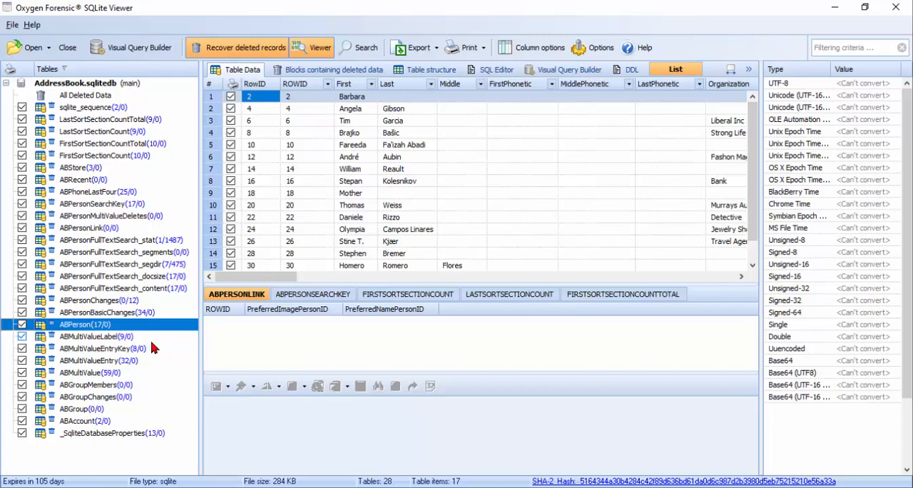
{"action": "left_click", "coordinate": [129, 338]}
{"action": "left_click", "coordinate": [127, 350]}
{"action": "left_click", "coordinate": [119, 326]}
{"action": "left_click_drag", "start_coordinate": [289, 277], "coordinate": [336, 256]}
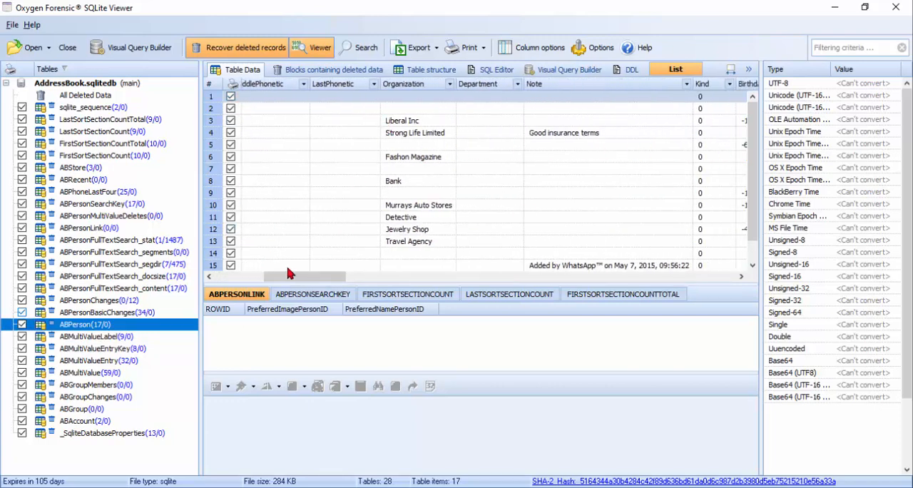
{"action": "left_click_drag", "start_coordinate": [291, 277], "coordinate": [246, 253]}
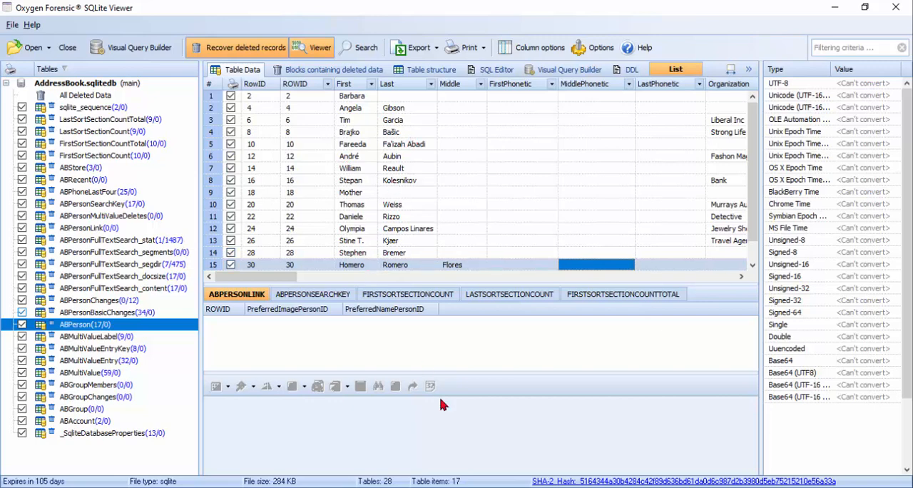
Step: Return to Oxygen Forensic Detective and open AddressBook.sqlitedb in its built-in file viewer, using the SQLite view
{"action": "left_click", "coordinate": [435, 442]}
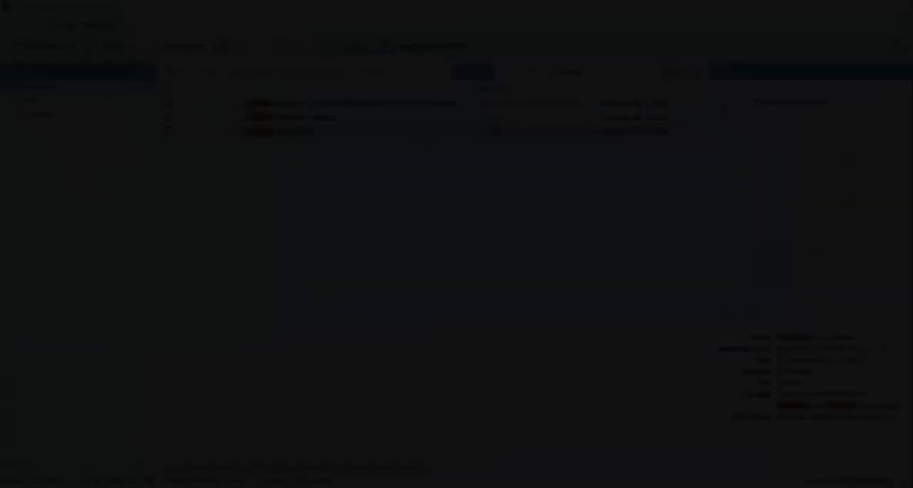
{"action": "double_click", "coordinate": [349, 135]}
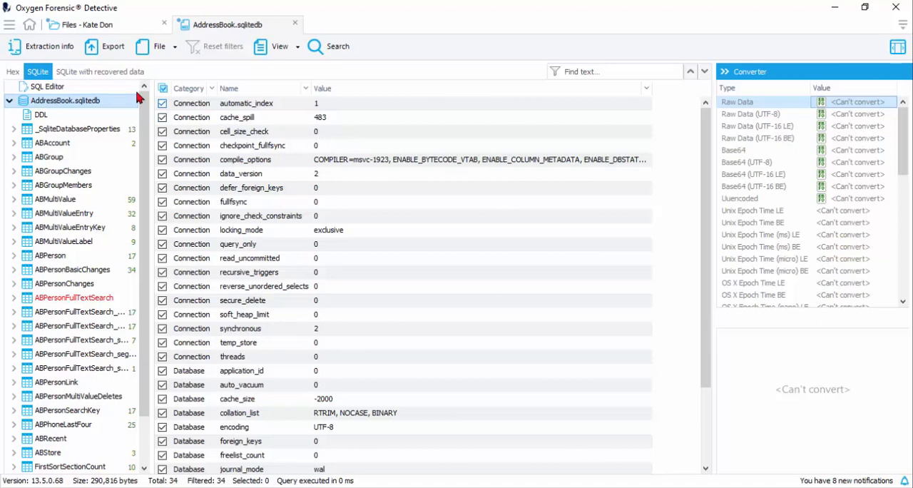
{"action": "left_click", "coordinate": [12, 72]}
{"action": "left_click", "coordinate": [37, 73]}
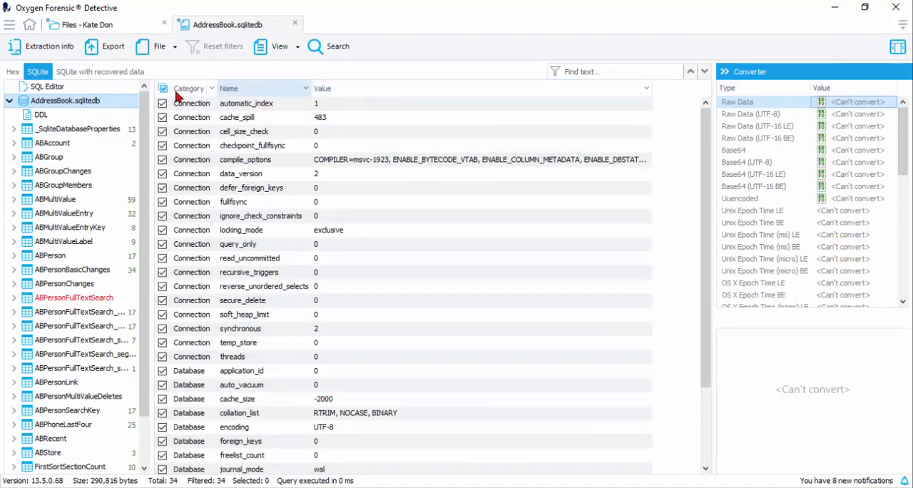
{"action": "left_click_drag", "start_coordinate": [147, 183], "coordinate": [107, 138]}
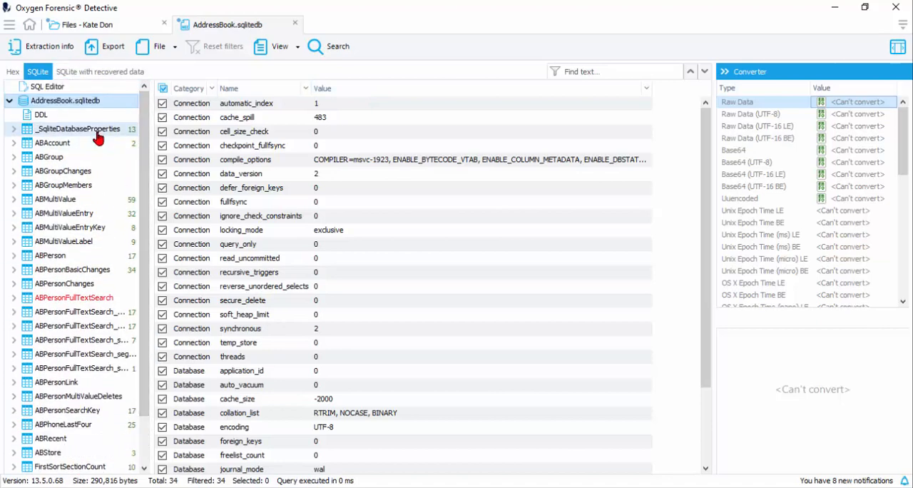
Step: Switch the database to the view with recovered data and display the records of the ABPerson table
{"action": "left_click", "coordinate": [107, 74]}
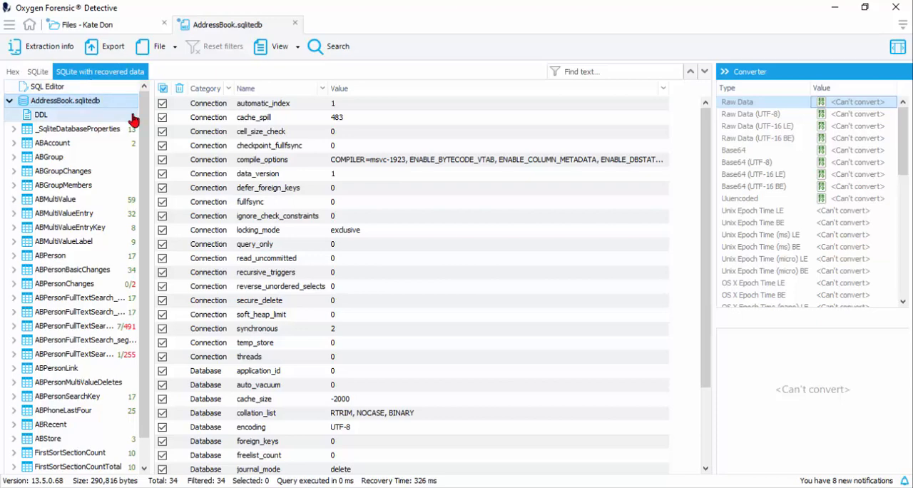
{"action": "scroll", "coordinate": [146, 126], "scroll_direction": "down", "scroll_amount": 1}
{"action": "scroll", "coordinate": [147, 126], "scroll_direction": "down", "scroll_amount": 1}
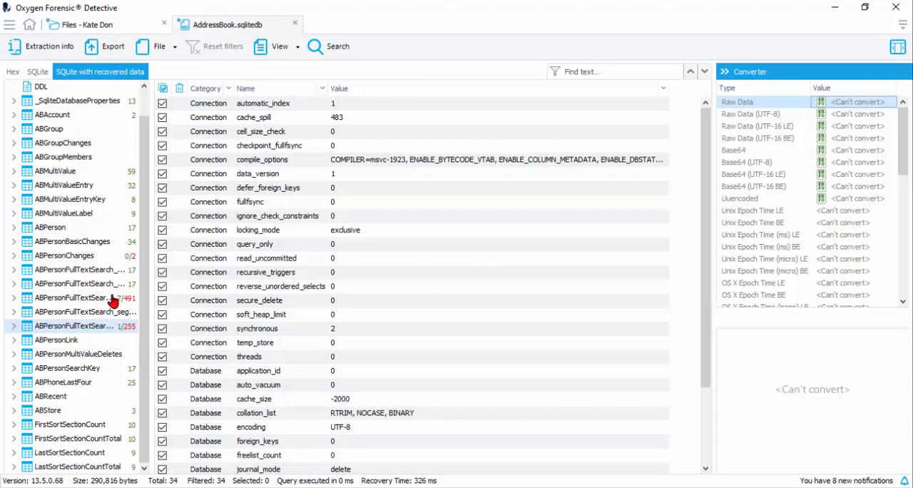
{"action": "left_click", "coordinate": [75, 229]}
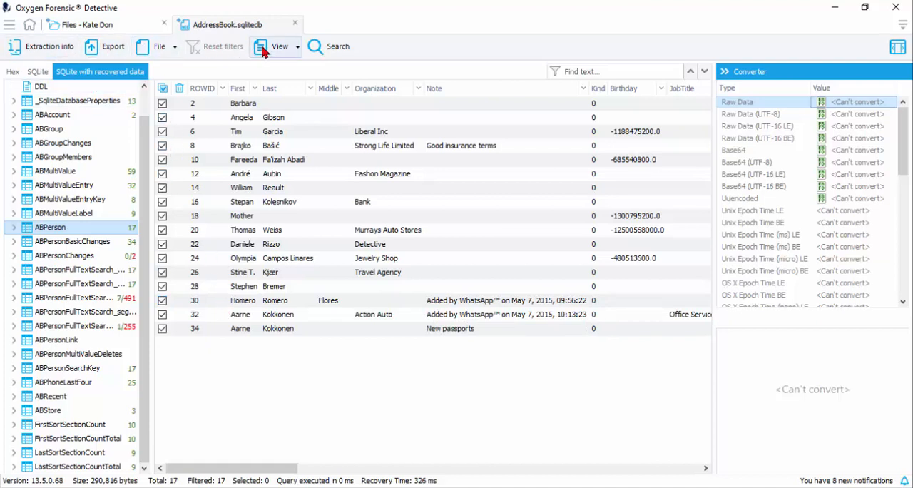
Step: Search all tables of the database for a contact's first name and enlarge the results area to review the hits
{"action": "left_click", "coordinate": [338, 47]}
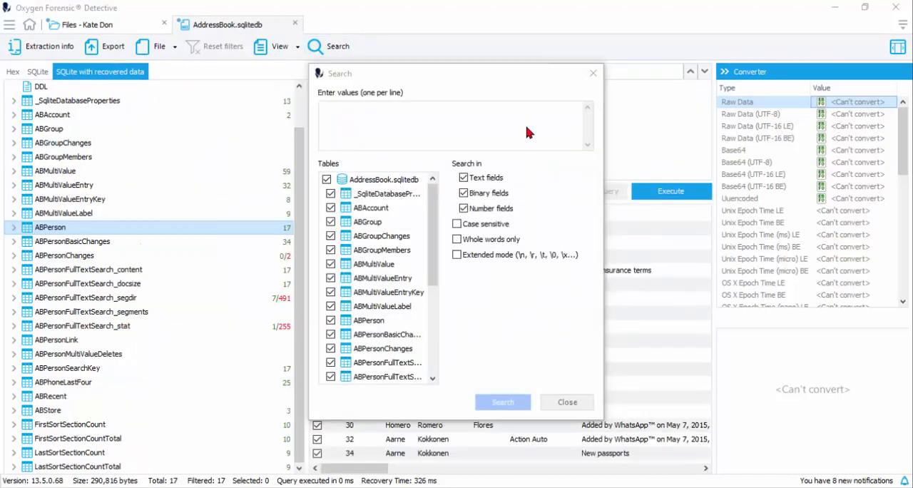
{"action": "left_click", "coordinate": [526, 126]}
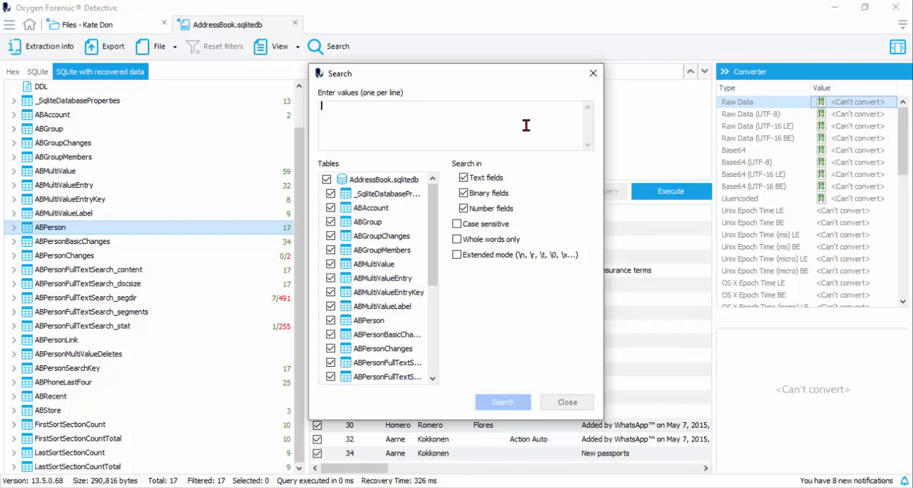
{"action": "type", "text": "stephe"}
{"action": "type", "text": "n"}
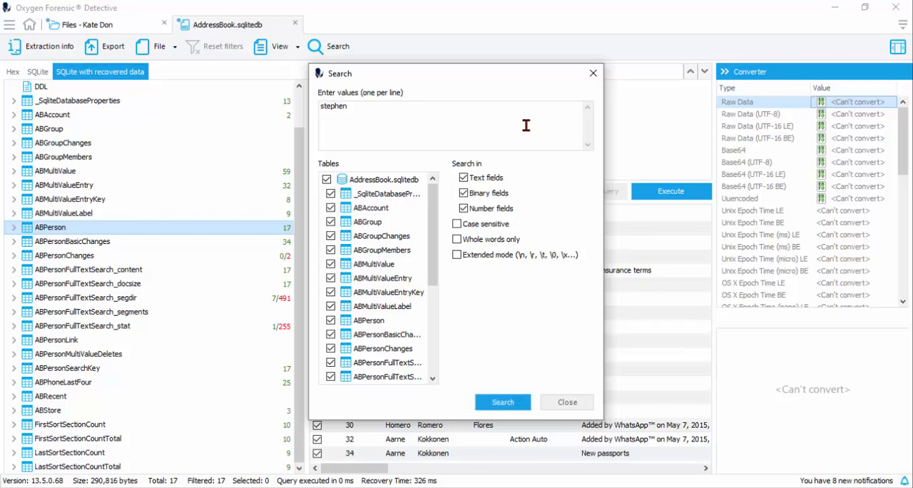
{"action": "scroll", "coordinate": [422, 214], "scroll_direction": "down", "scroll_amount": 4}
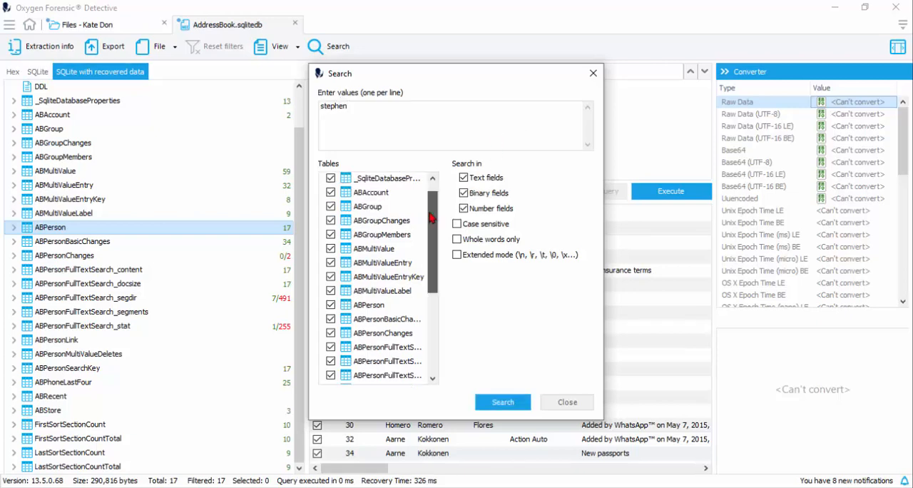
{"action": "scroll", "coordinate": [426, 342], "scroll_direction": "up", "scroll_amount": 2}
{"action": "scroll", "coordinate": [433, 226], "scroll_direction": "up", "scroll_amount": 3}
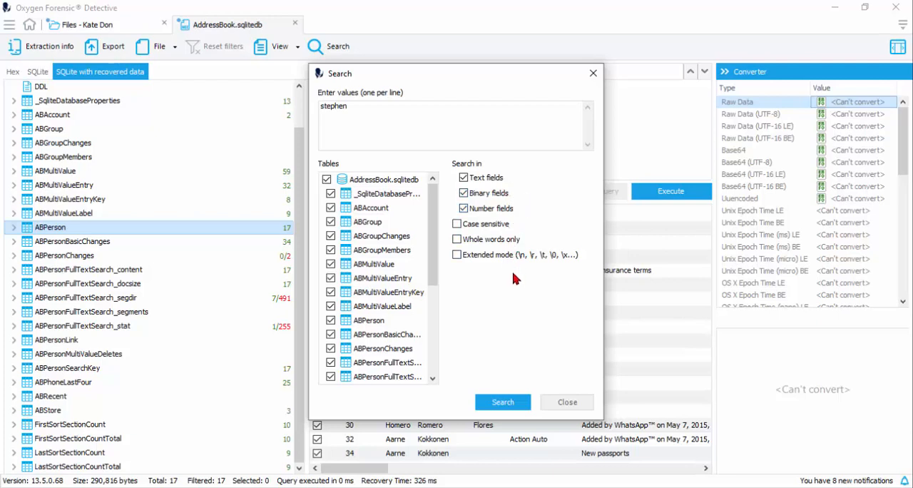
{"action": "left_click", "coordinate": [503, 402]}
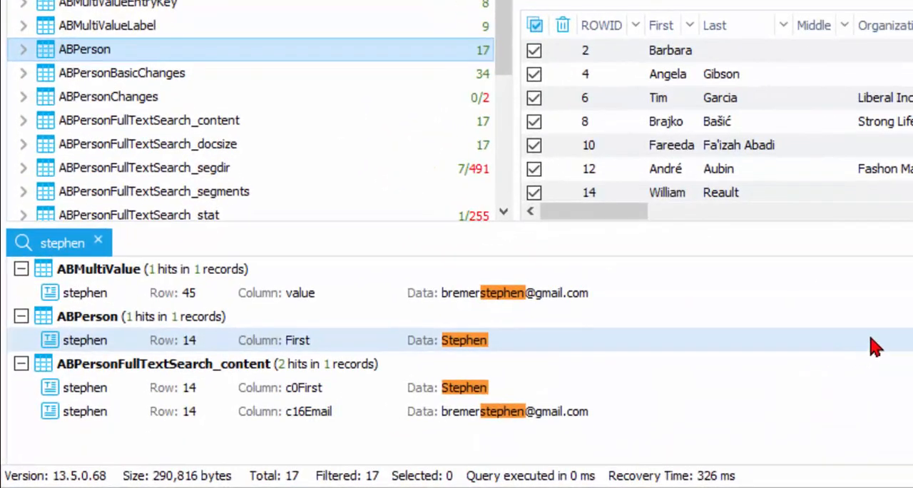
{"action": "left_click_drag", "start_coordinate": [889, 208], "coordinate": [897, 43]}
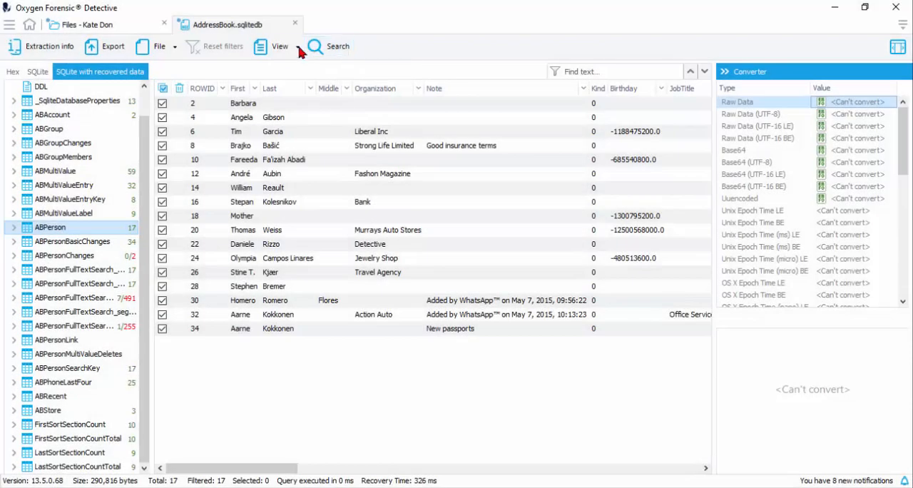
Step: Show the SQL Editor above the ABPerson records, check its library of saved queries and return to the query editor
{"action": "left_click", "coordinate": [298, 46]}
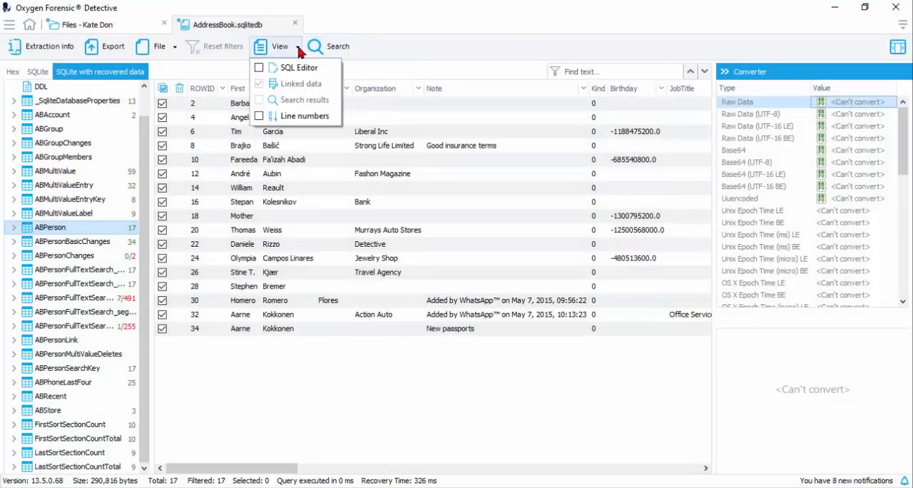
{"action": "left_click", "coordinate": [258, 69]}
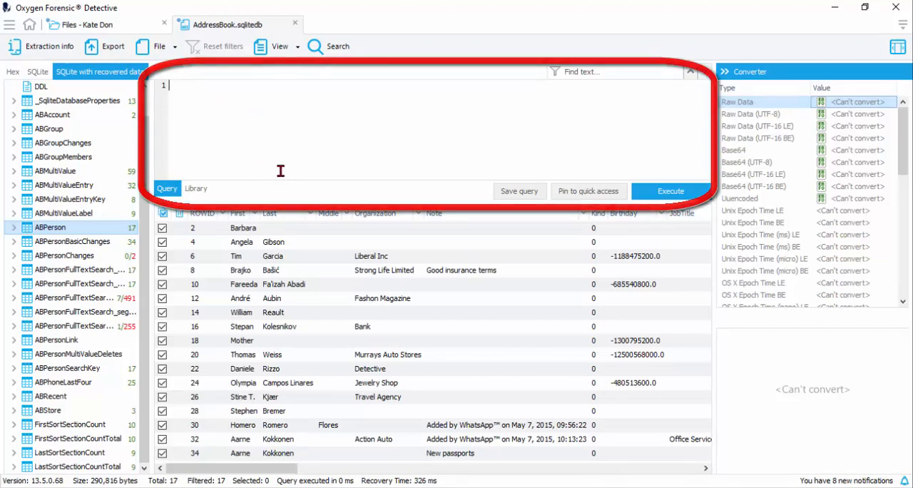
{"action": "left_click", "coordinate": [197, 188]}
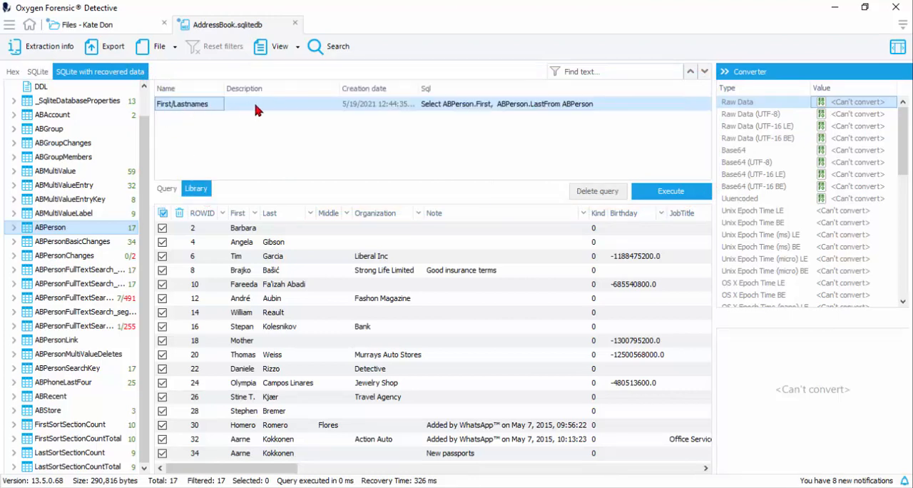
{"action": "left_click", "coordinate": [167, 188]}
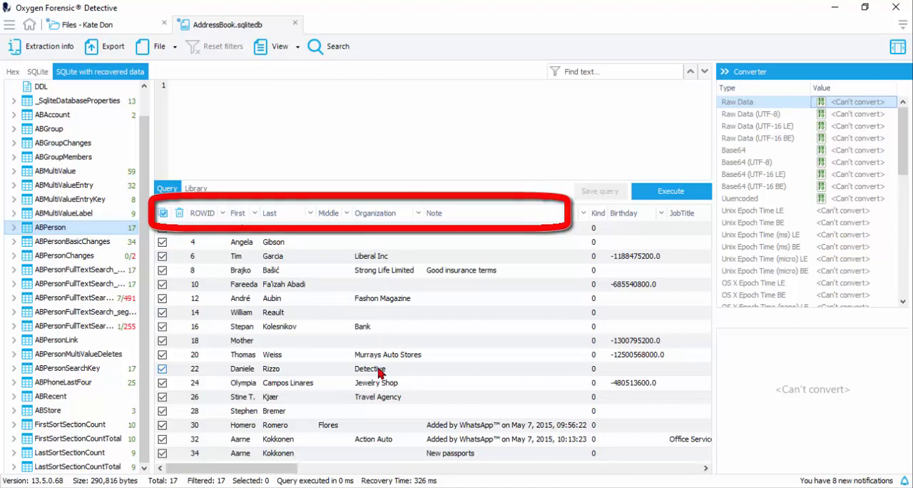
Step: Paste and execute a query selecting ABPerson.First, ABPerson.Last and ABPerson.Organization from ABPerson
{"action": "left_click", "coordinate": [199, 92]}
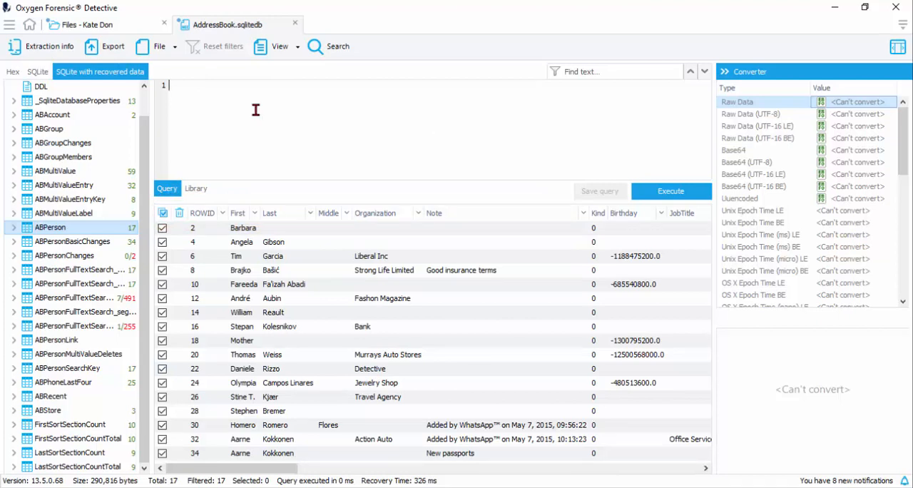
{"action": "type", "text": "Select ABPerson.First,   ABPerson.Last,   ABPerson.Organization From ABPerson"}
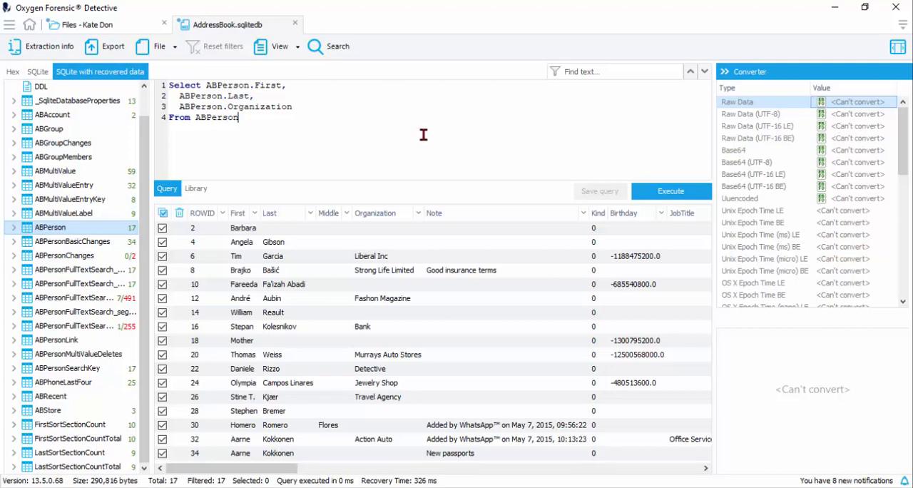
{"action": "left_click", "coordinate": [678, 190]}
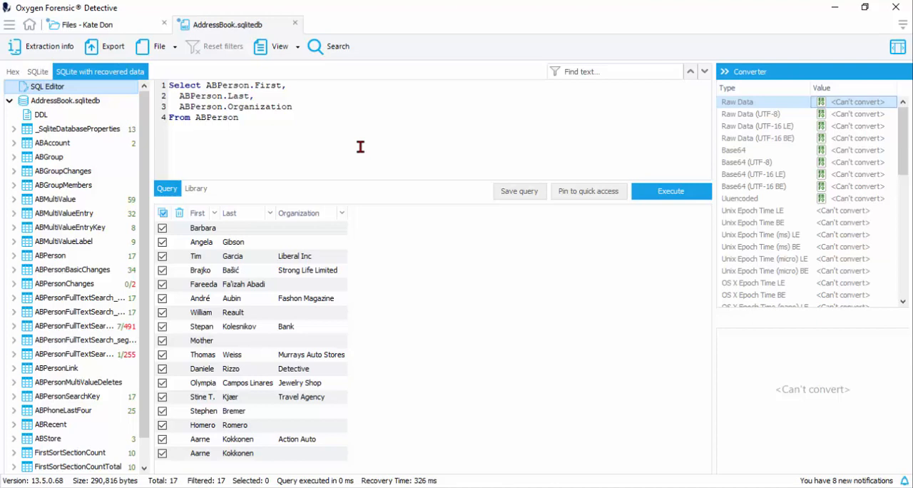
Step: Save the current query to the library under the name First/Last/Orgnzt
{"action": "left_click", "coordinate": [521, 193]}
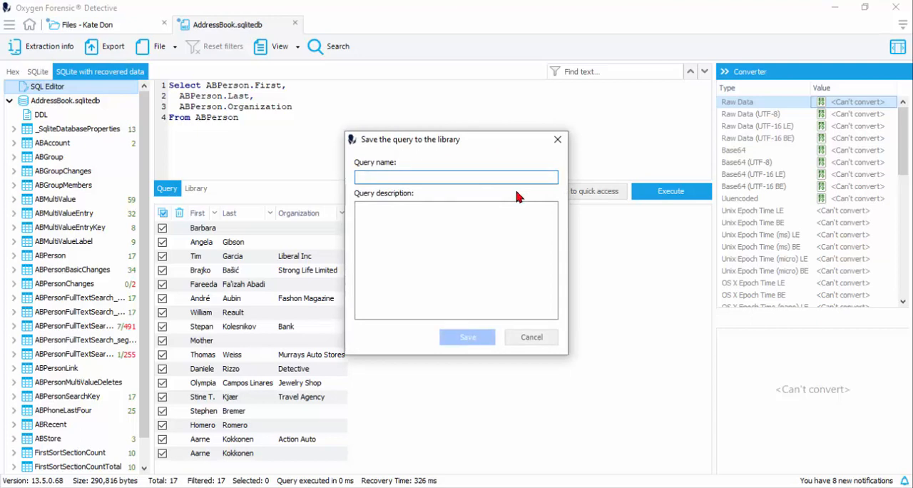
{"action": "type", "text": "Fi"}
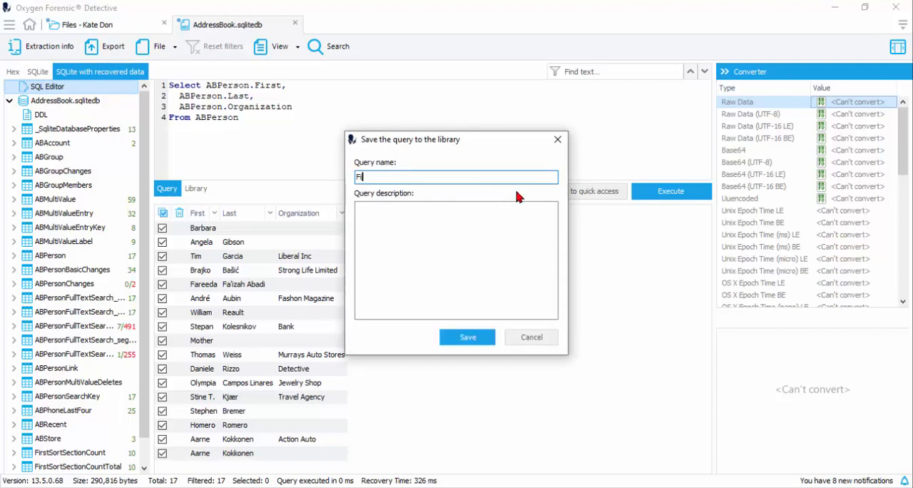
{"action": "type", "text": "rst/Last/Orgnzt"}
{"action": "left_click", "coordinate": [465, 338]}
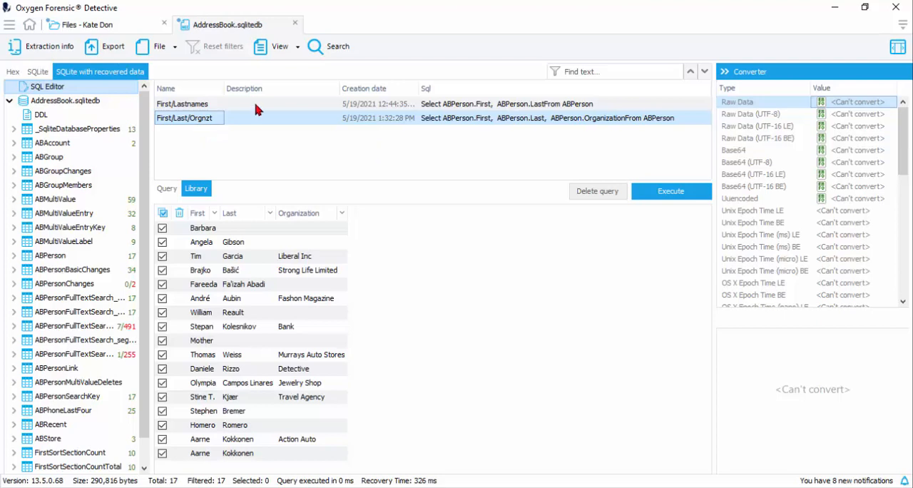
Step: Delete the saved query First/Lastnames from the library and select the First/Last/Orgnzt query
{"action": "left_click", "coordinate": [230, 106]}
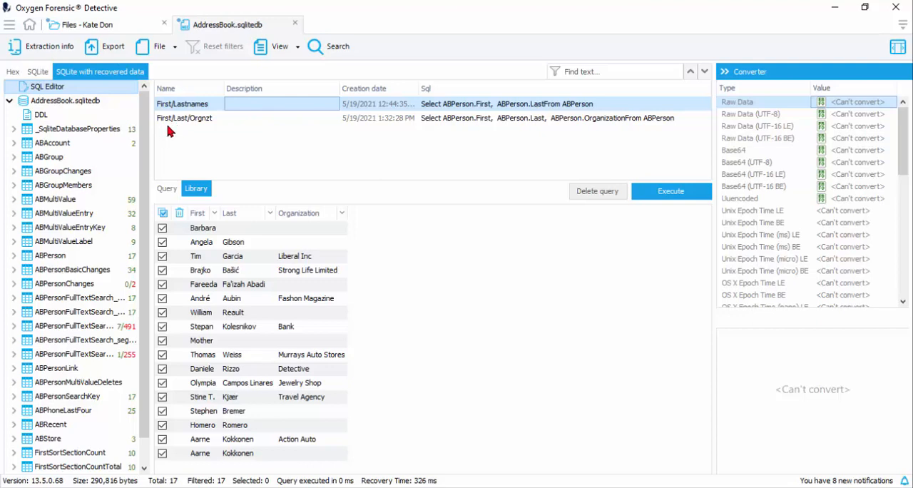
{"action": "left_click", "coordinate": [601, 197]}
{"action": "left_click", "coordinate": [183, 106]}
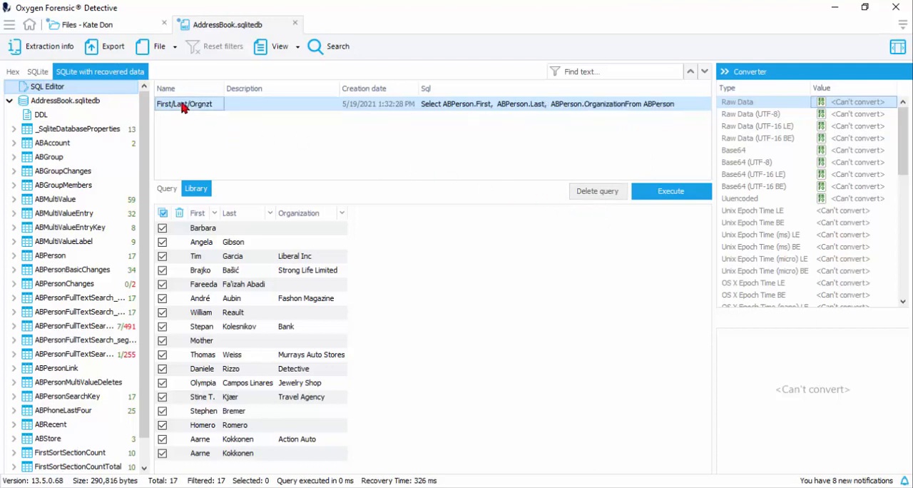
Step: Return to the query editor, pin the ABPerson query to quick access and widen the database tree to show its full text
{"action": "left_click", "coordinate": [167, 189]}
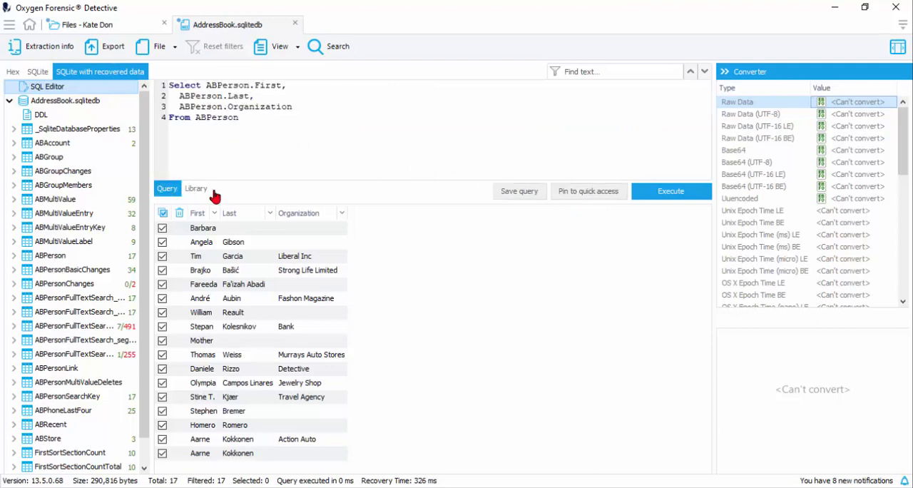
{"action": "left_click", "coordinate": [585, 195]}
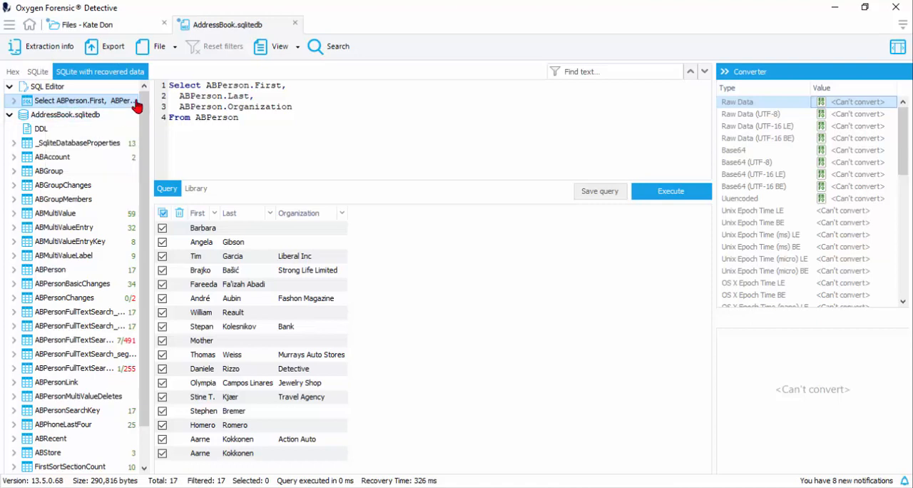
{"action": "left_click_drag", "start_coordinate": [155, 94], "coordinate": [314, 122]}
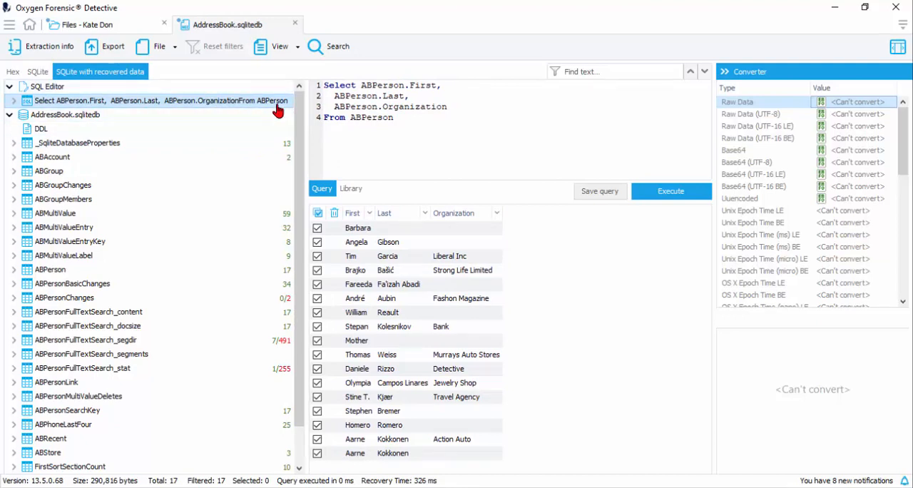
Step: Display the ABPerson table's records and open their export settings, reviewing the available formats while keeping XLSX - Table view 2010
{"action": "scroll", "coordinate": [289, 185], "scroll_direction": "down", "scroll_amount": 1}
{"action": "left_click", "coordinate": [71, 229]}
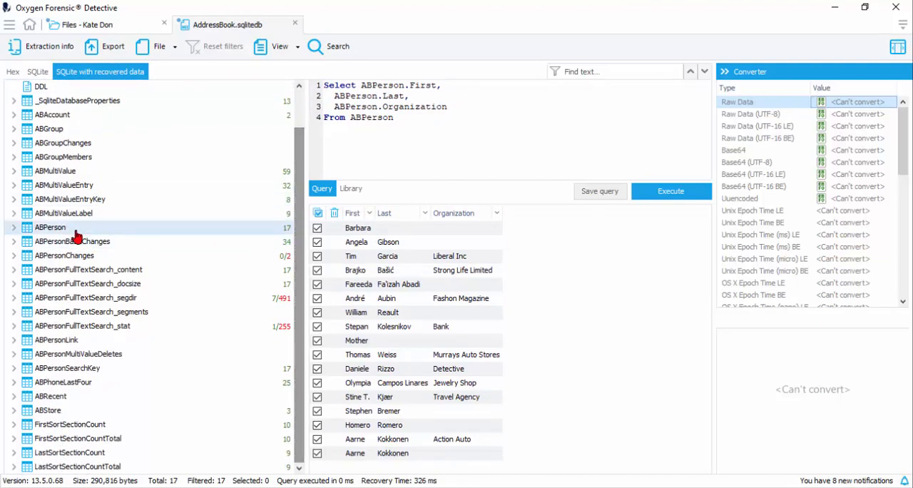
{"action": "left_click", "coordinate": [107, 47]}
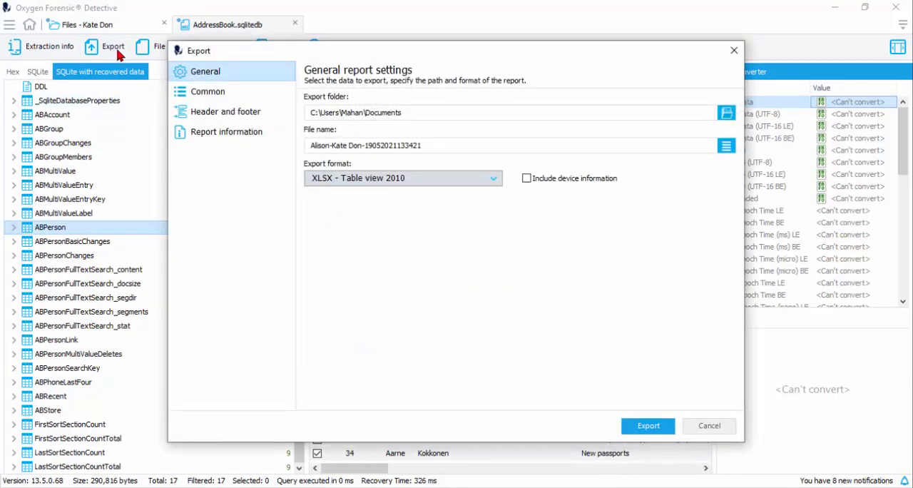
{"action": "left_click", "coordinate": [493, 178]}
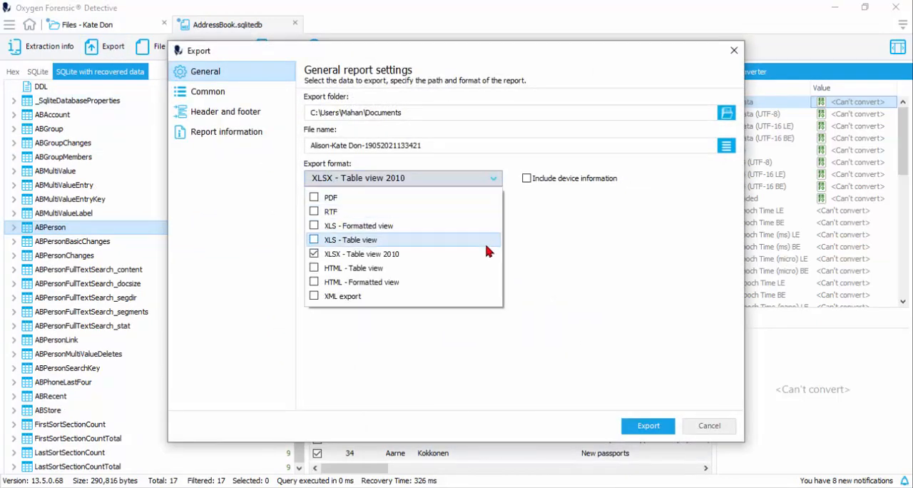
{"action": "left_click", "coordinate": [609, 383]}
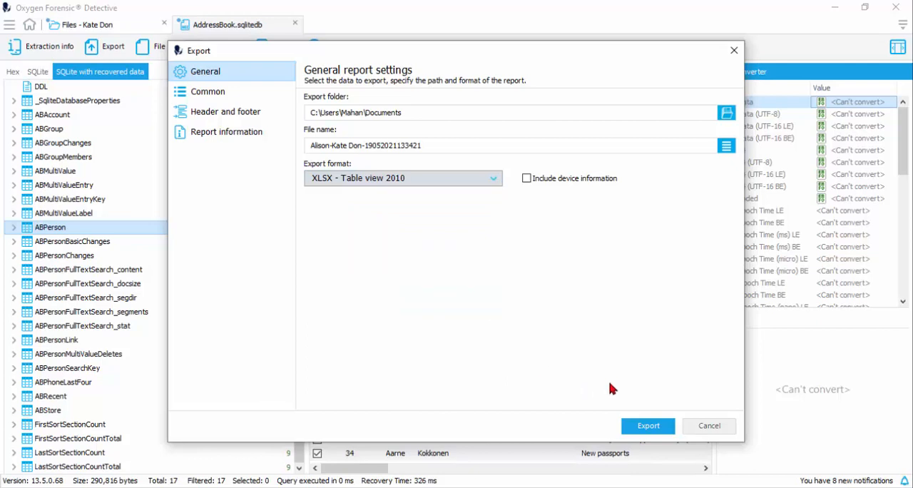